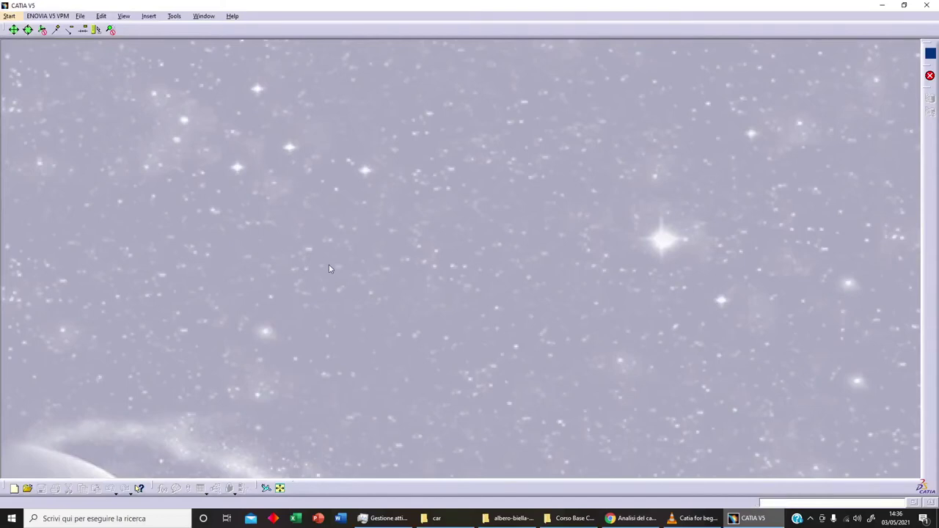
Create Part1 in Part Design and open a sketch on its xy plane
left_click(8, 15)
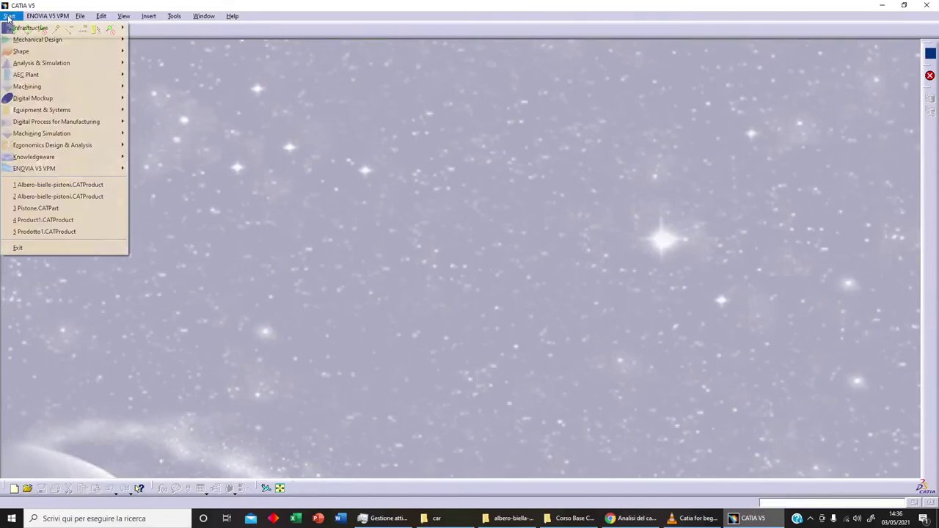
mouse_move(24, 40)
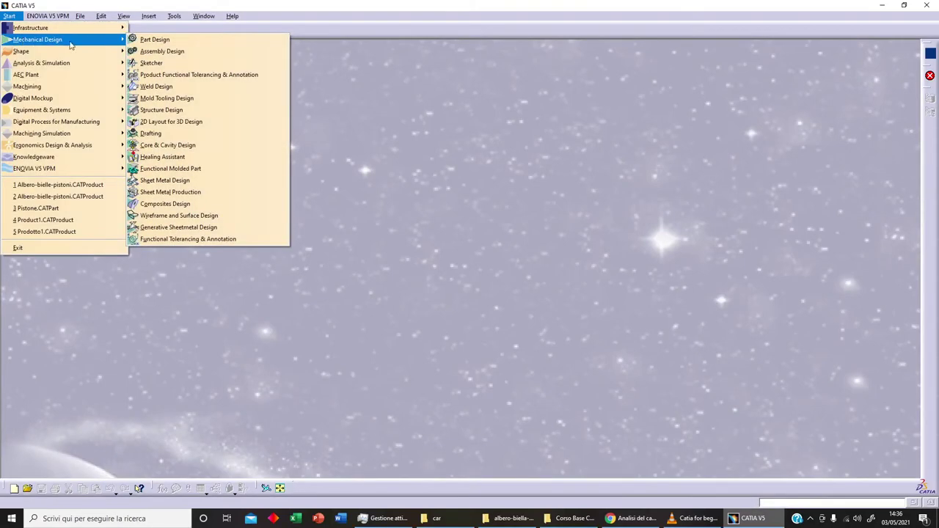
left_click(146, 39)
left_click(858, 464)
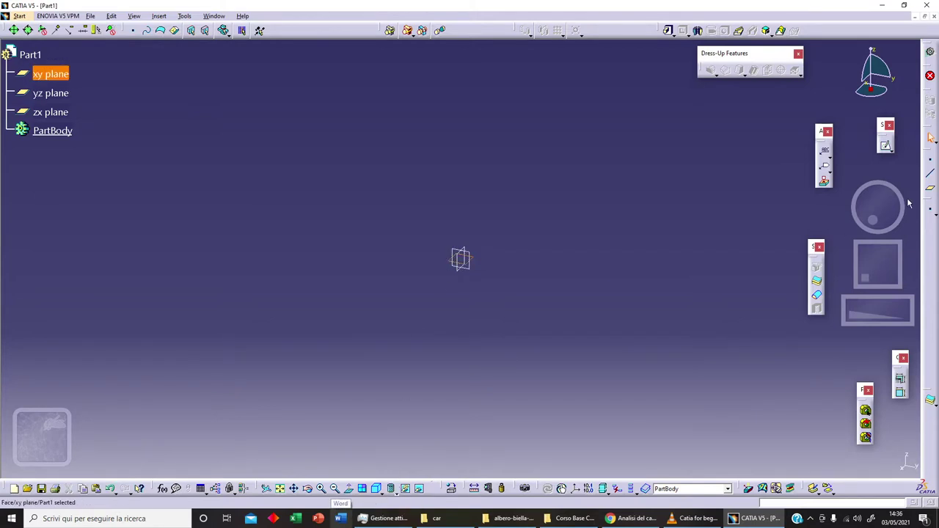
left_click(886, 146)
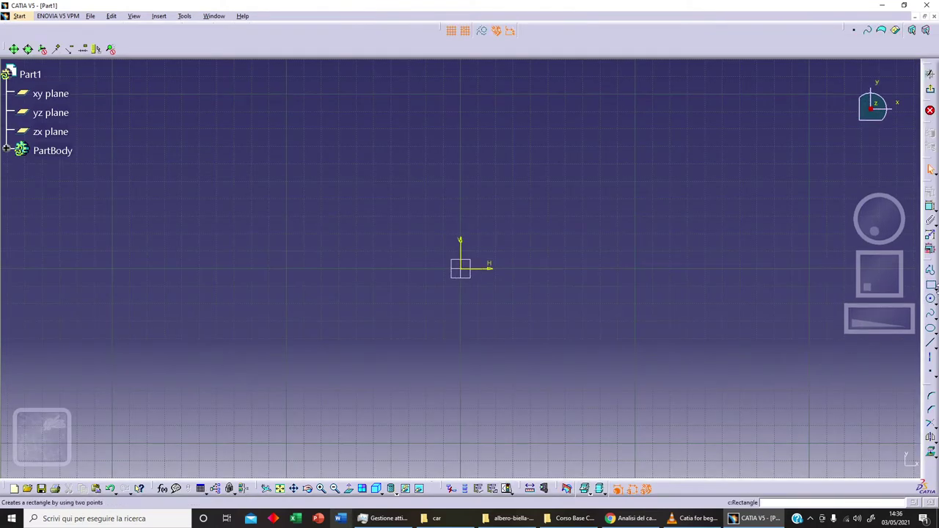
Draw a hexagon centred on the sketch origin
left_click(934, 289)
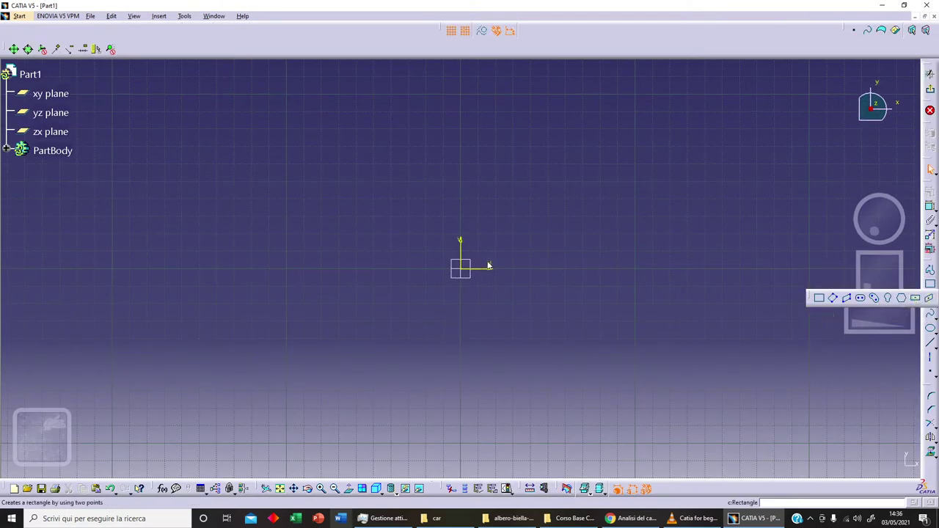
left_click(901, 297)
left_click(461, 269)
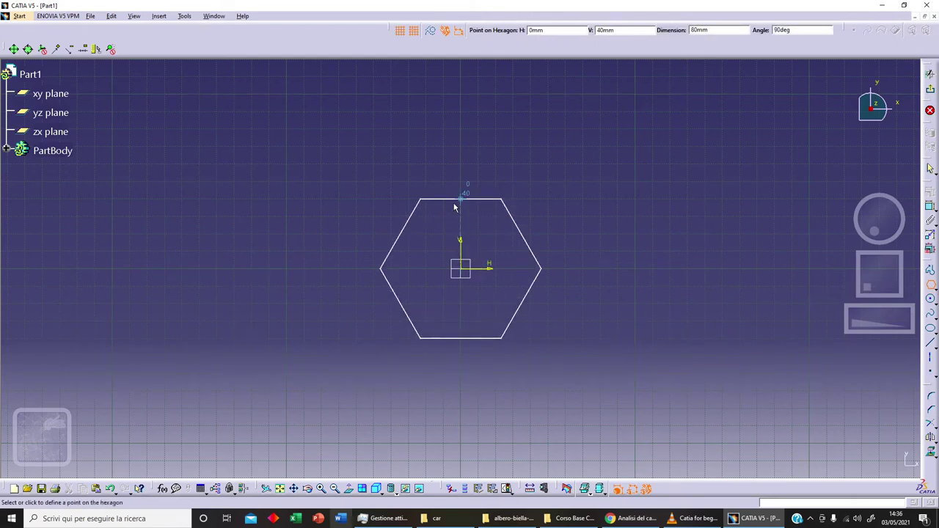
left_click(454, 208)
left_click(926, 210)
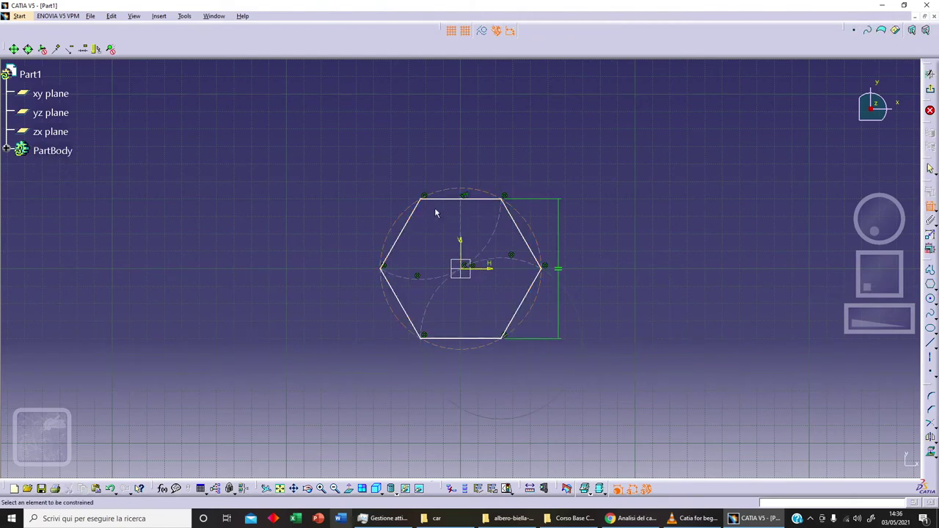
Dimension the hexagon 100 mm between its top and bottom flats, then exit the sketch
left_click(487, 201)
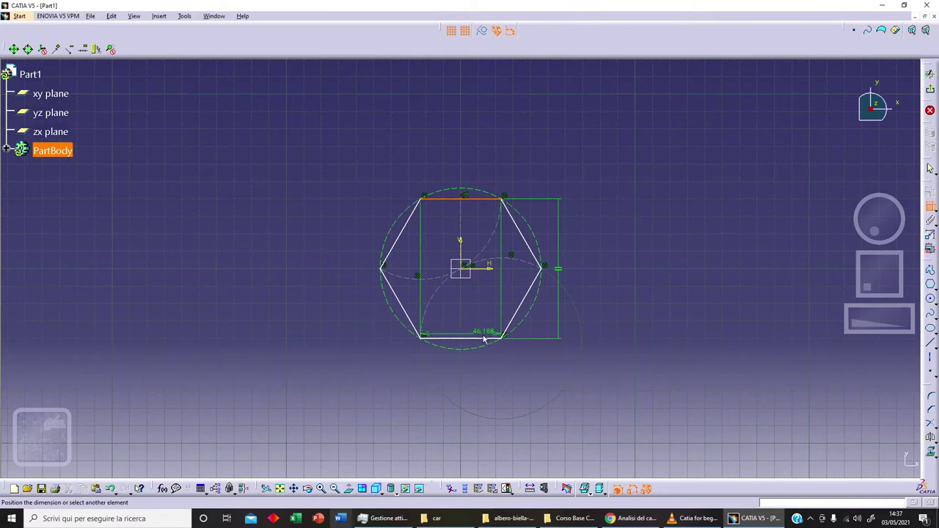
left_click(488, 338)
double_click(643, 274)
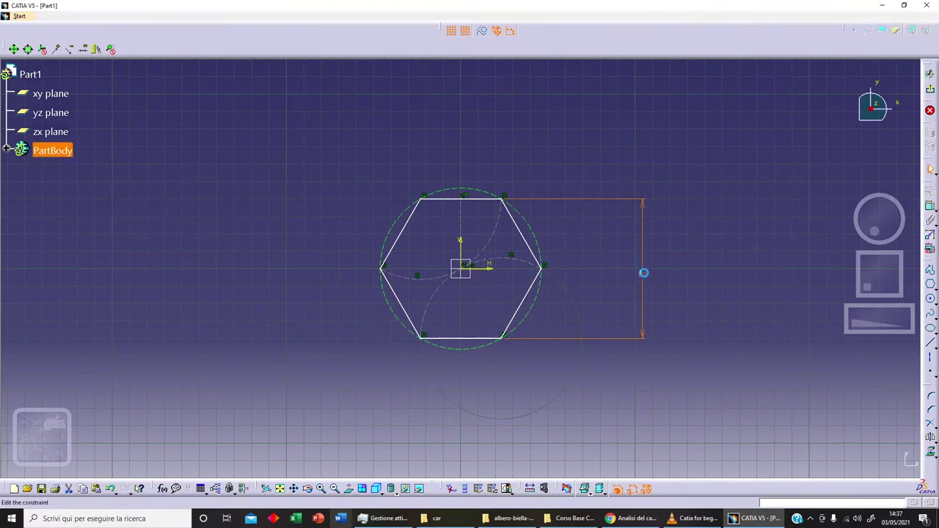
type("100")
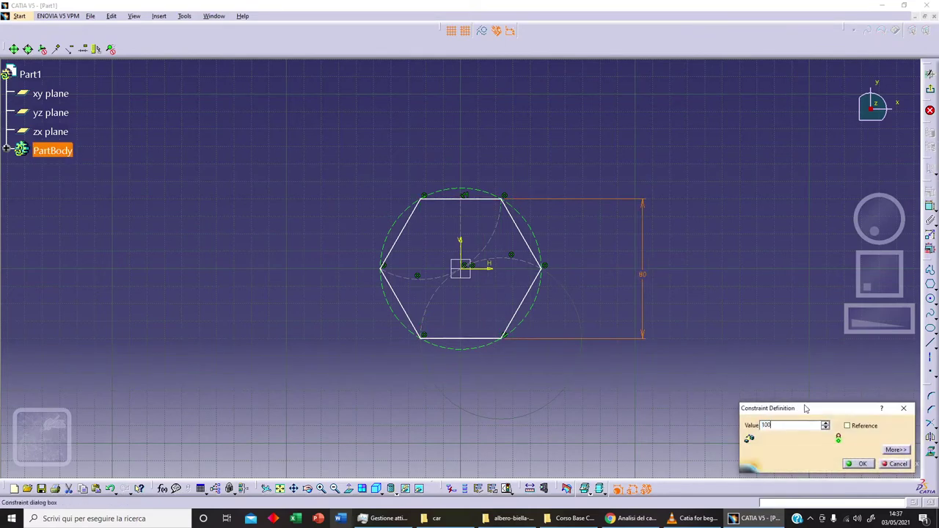
left_click(859, 464)
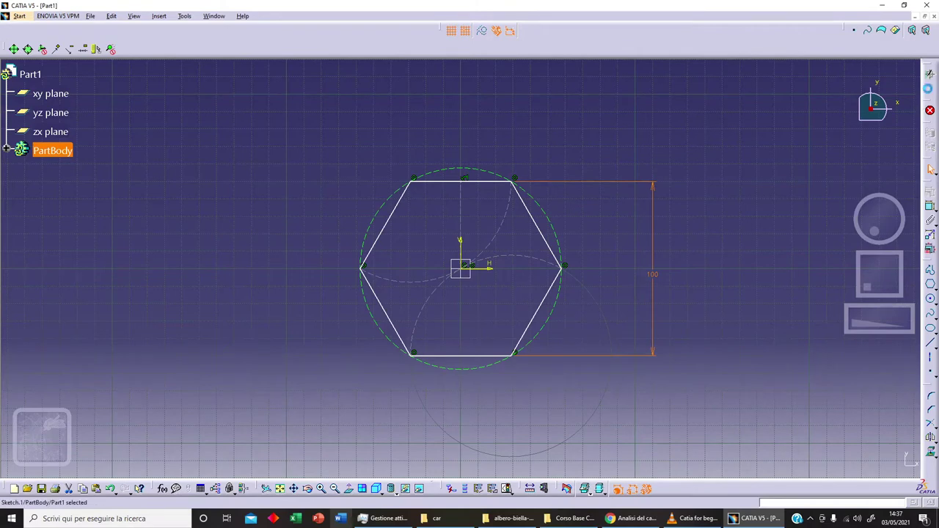
left_click(929, 90)
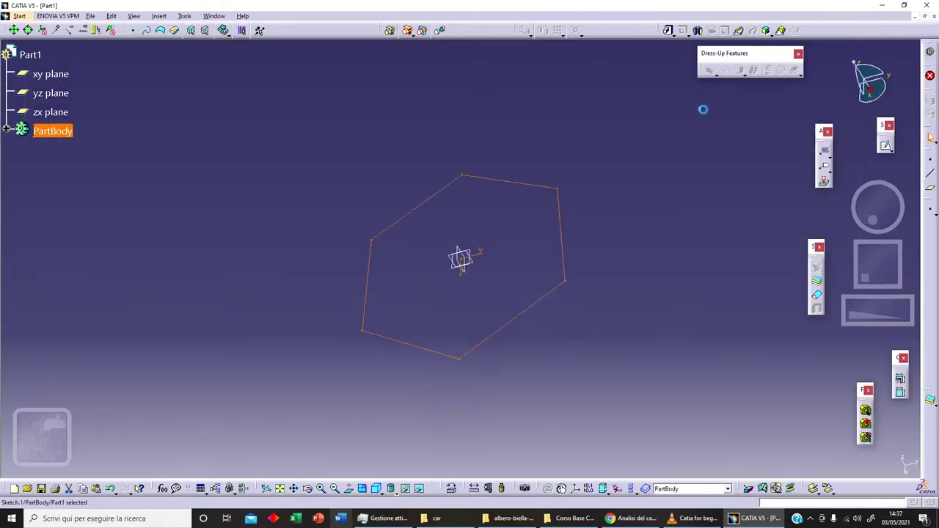
Pad the hexagon 100 mm with mirrored extent and sketch on its top face
left_click(670, 31)
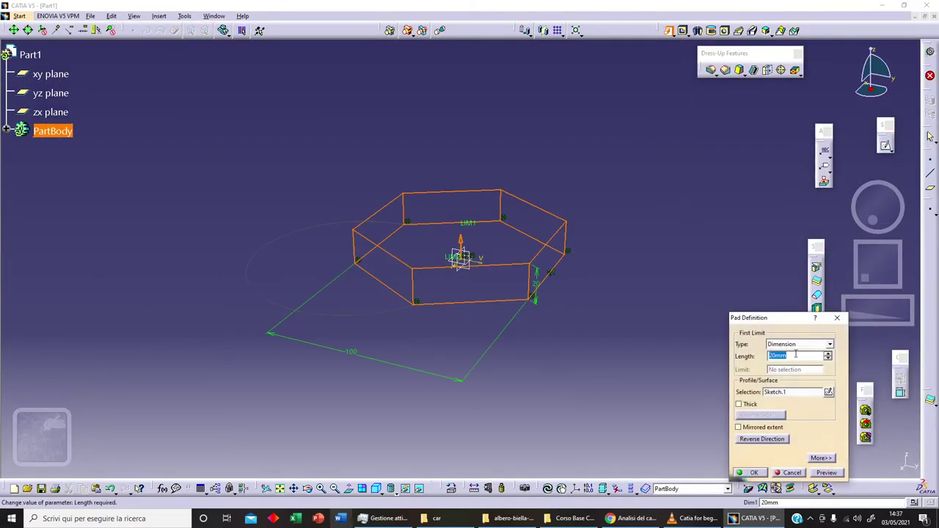
type("100")
left_click(775, 425)
left_click(752, 472)
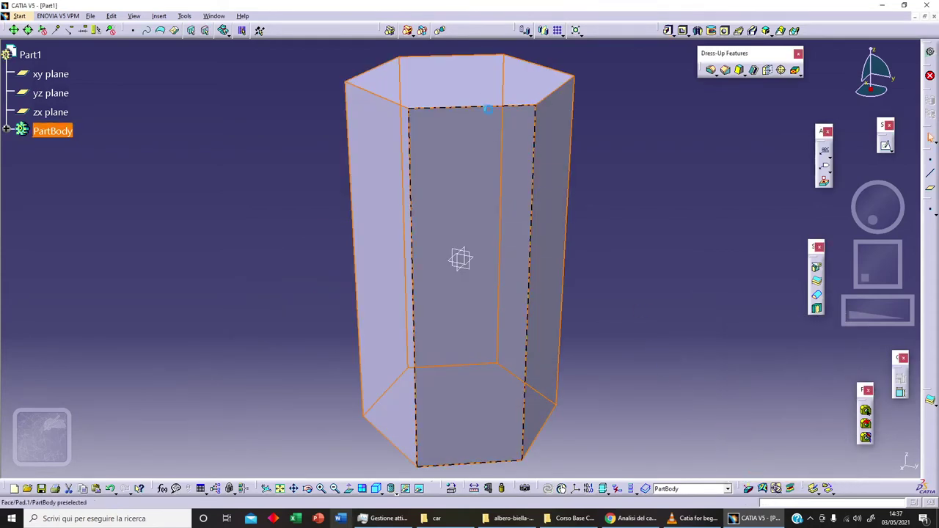
left_click(888, 149)
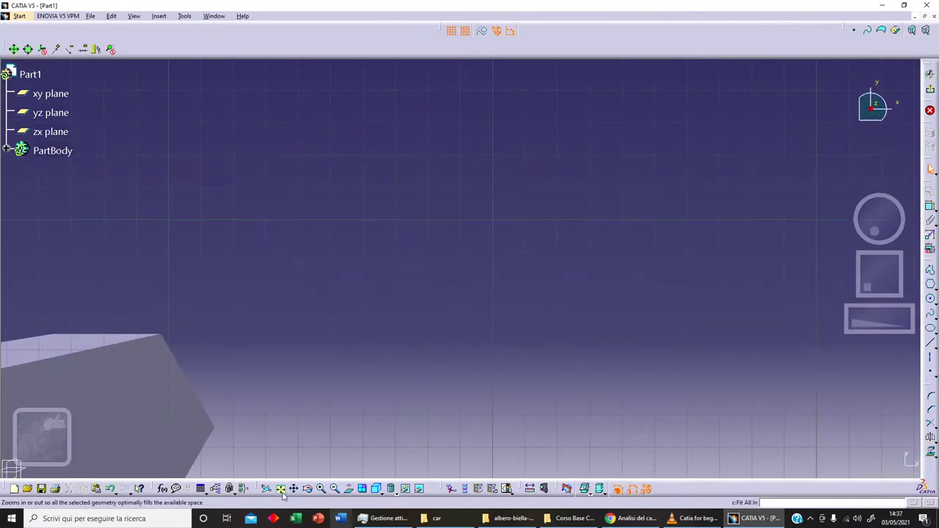
Fit the face in view and draw a circle centred on the origin
left_click(282, 492)
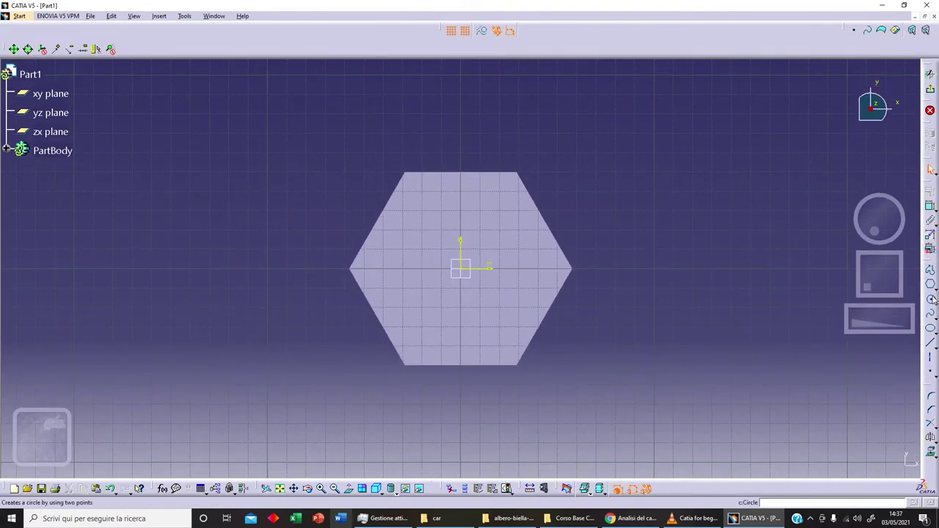
left_click(930, 299)
left_click(460, 269)
left_click(489, 269)
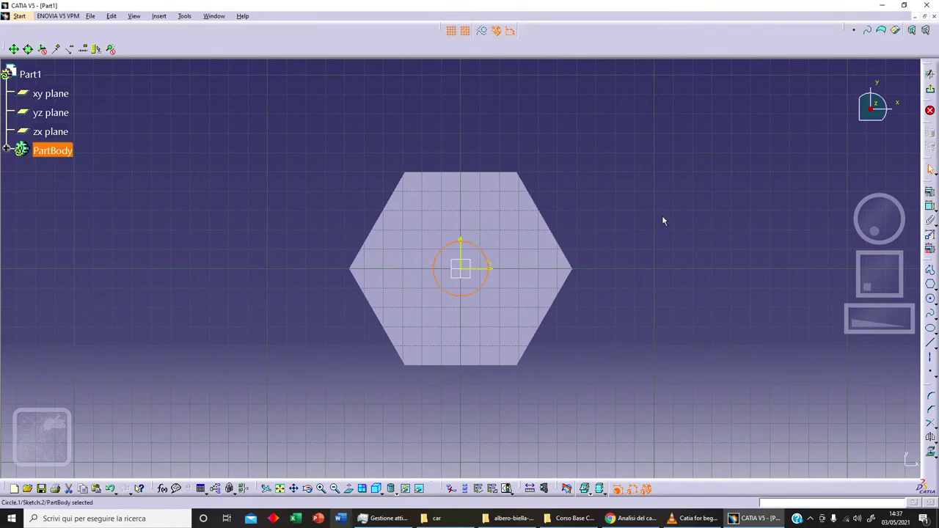
Constrain the circle's diameter to 50 mm and exit the sketch
left_click(928, 206)
left_click(640, 223)
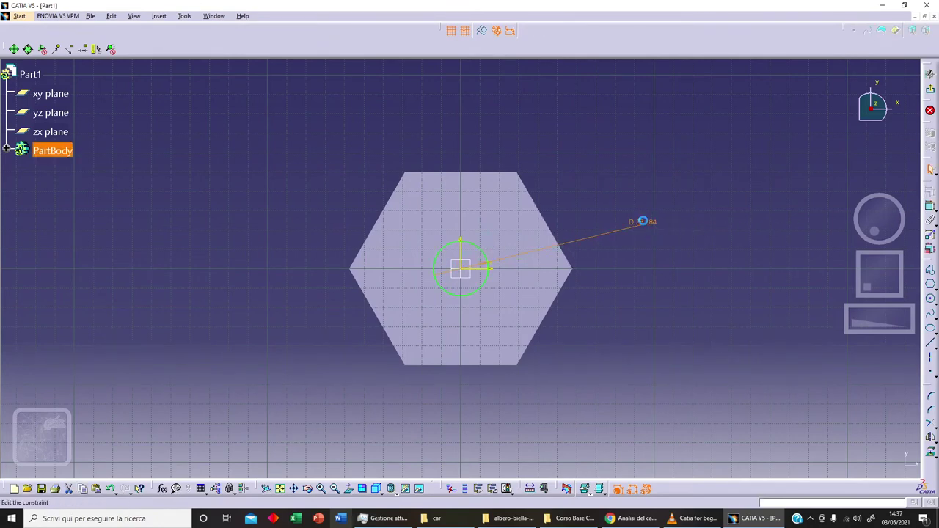
double_click(642, 222)
type("50")
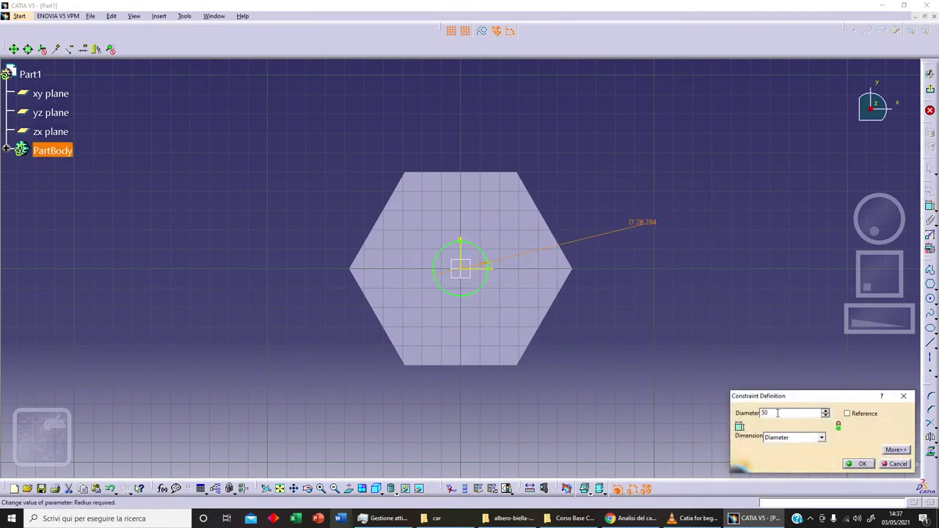
left_click(859, 463)
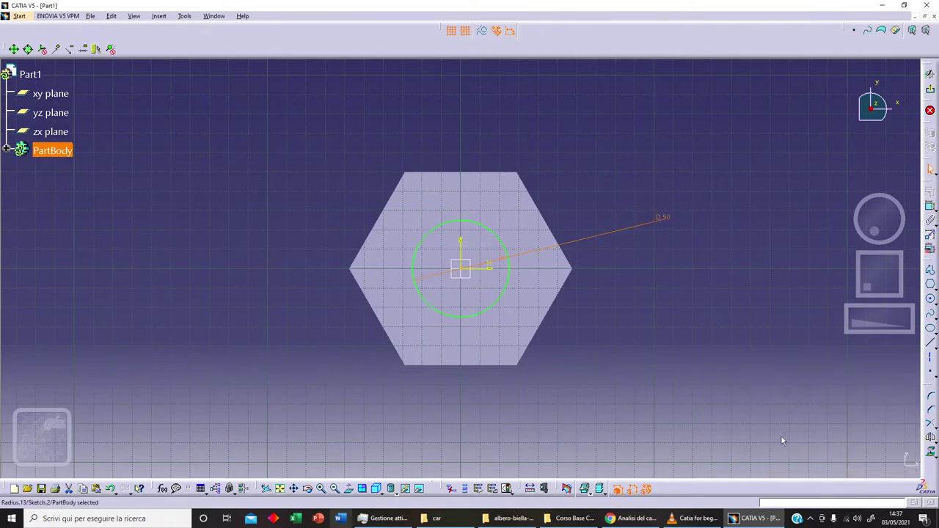
left_click(930, 74)
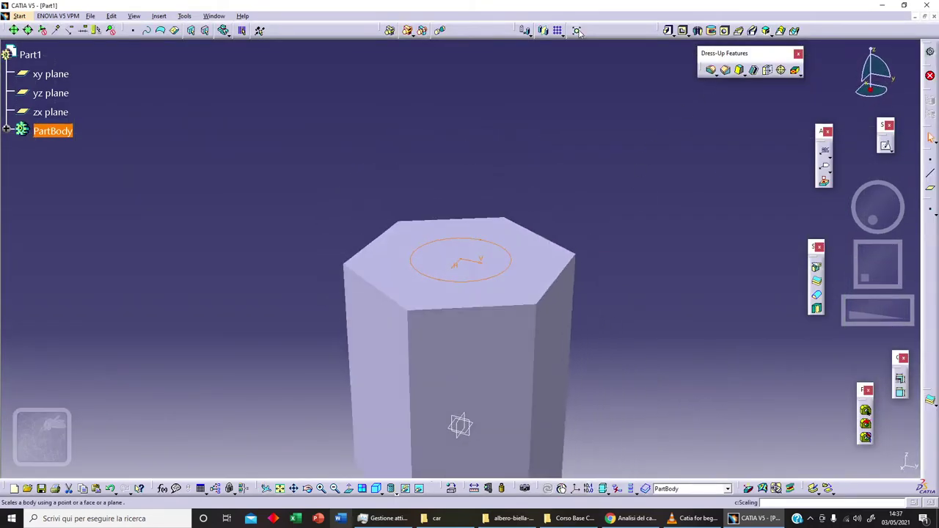
Pocket Sketch.2 100 mm deep, orbiting to check the preview before confirming
left_click(683, 30)
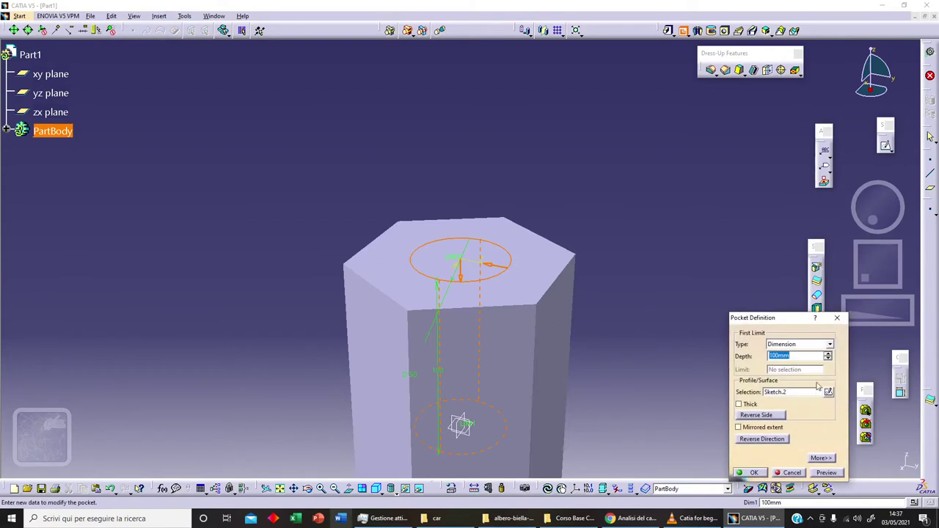
middle_click_drag(575, 422, 579, 339)
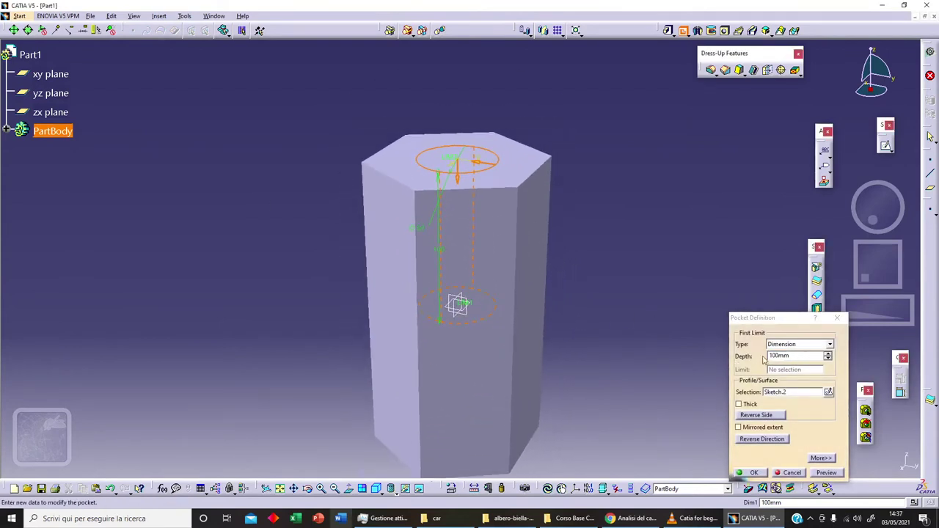
left_click(755, 473)
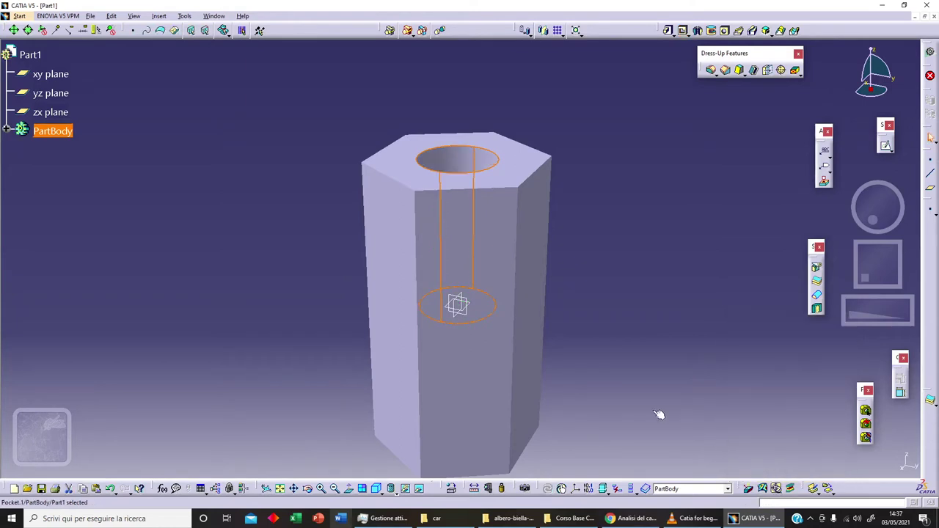
Switch the part to plain shading, then shading with edges without smooth edges
left_click(397, 497)
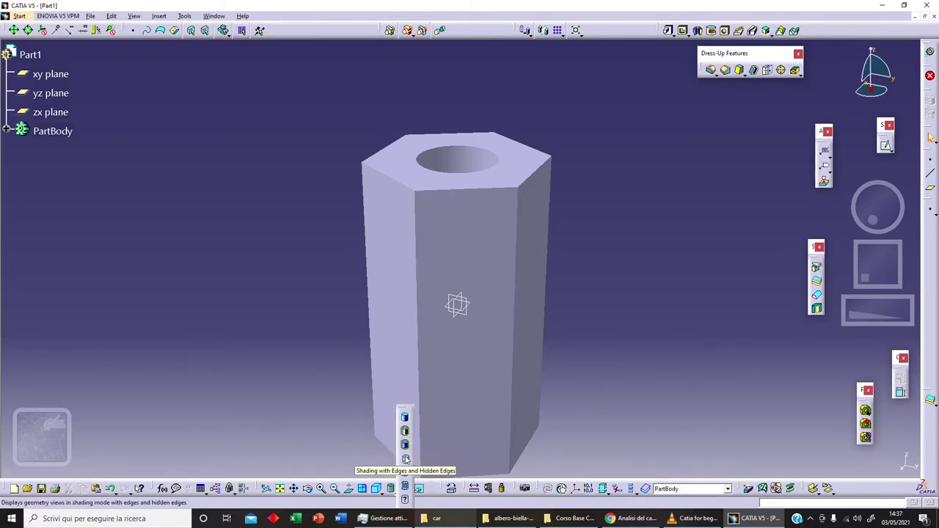
left_click(406, 418)
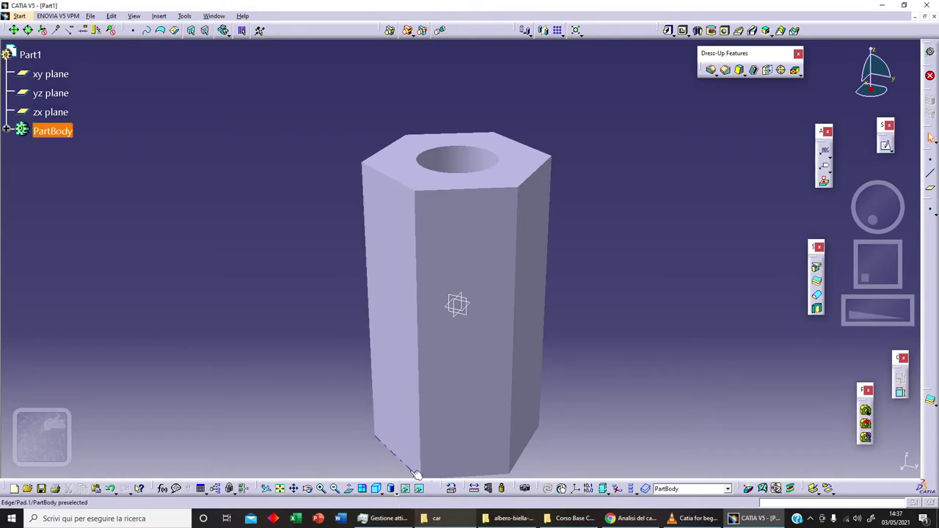
left_click(396, 493)
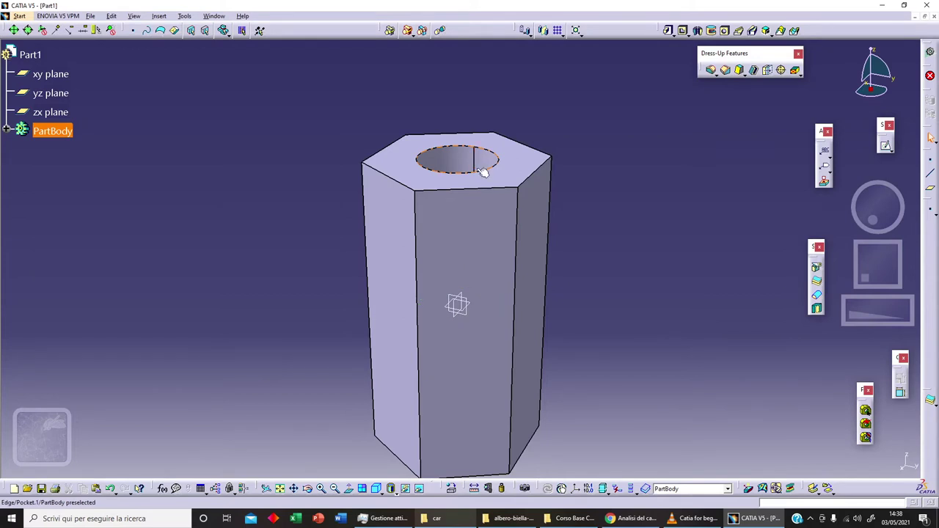
middle_click_drag(463, 154, 449, 191)
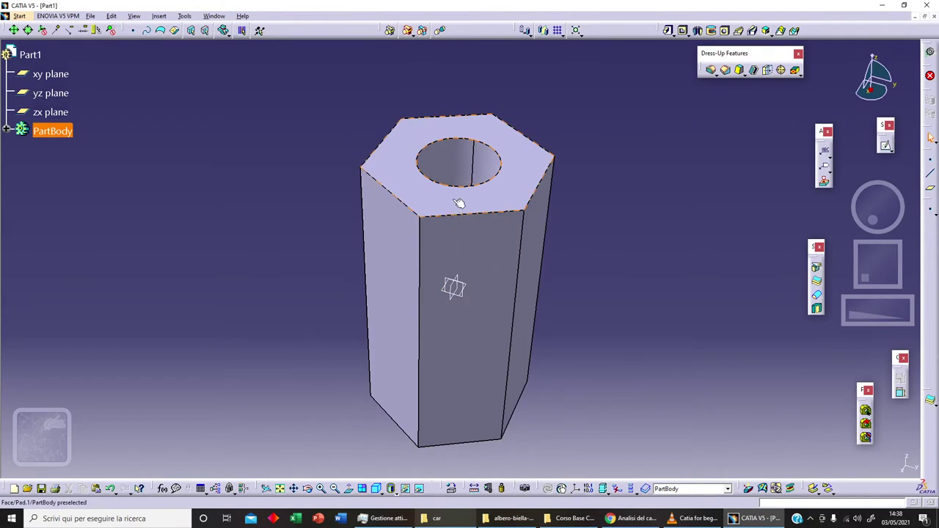
left_click(395, 496)
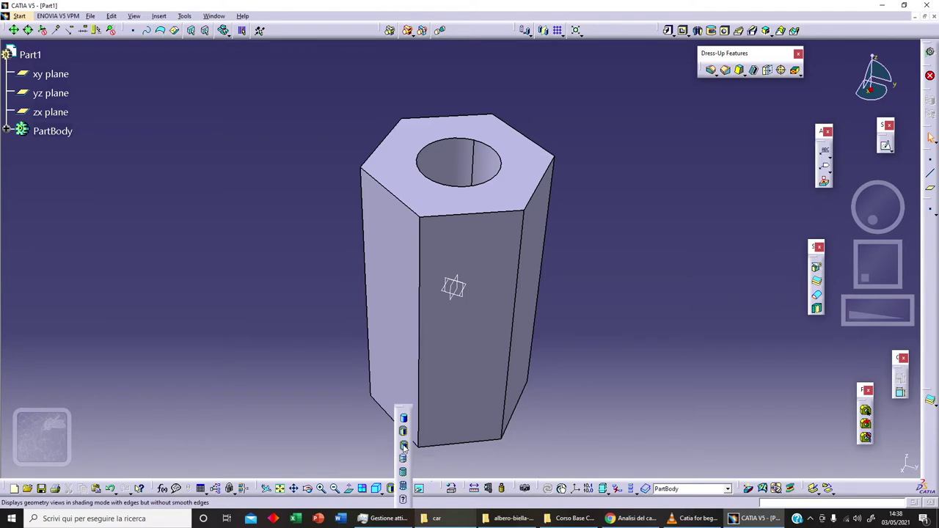
left_click(404, 446)
middle_click_drag(497, 329, 498, 221)
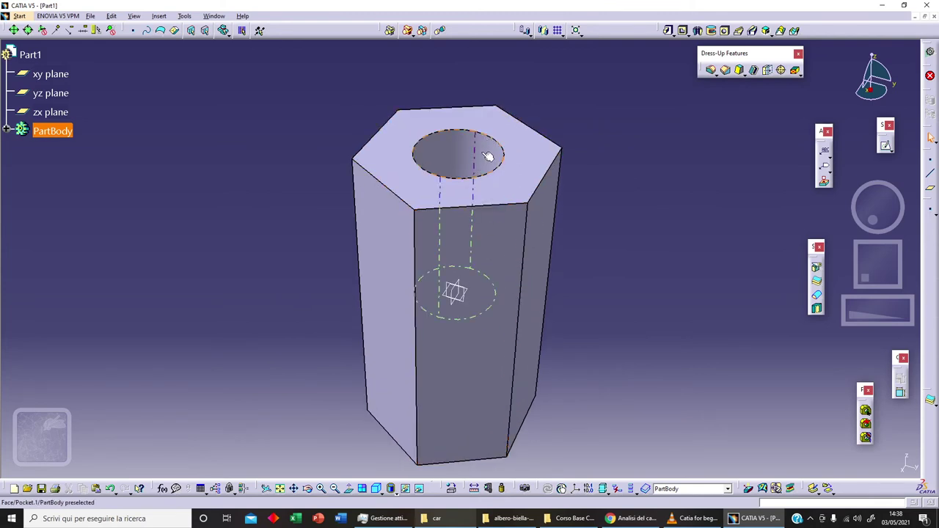
key("Up")
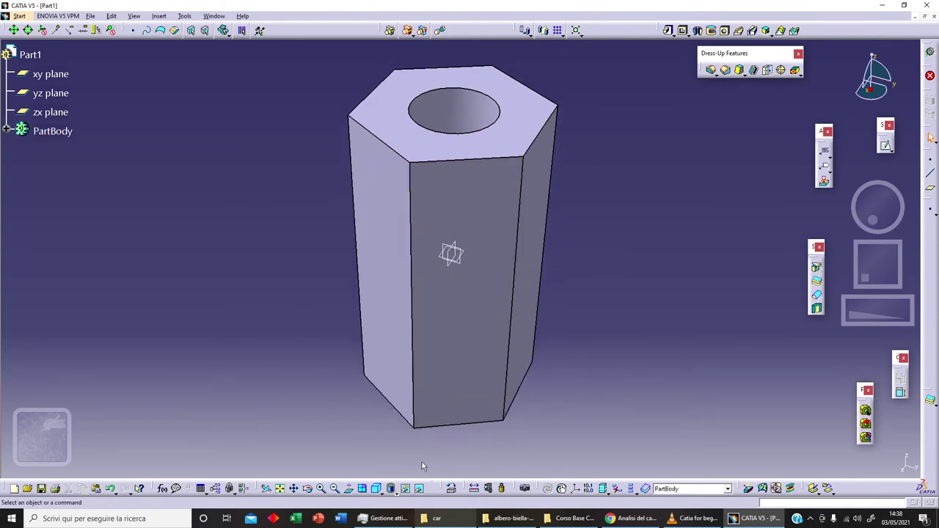
Try hidden-edges and wireframe modes, then settle on shading with material
left_click(403, 493)
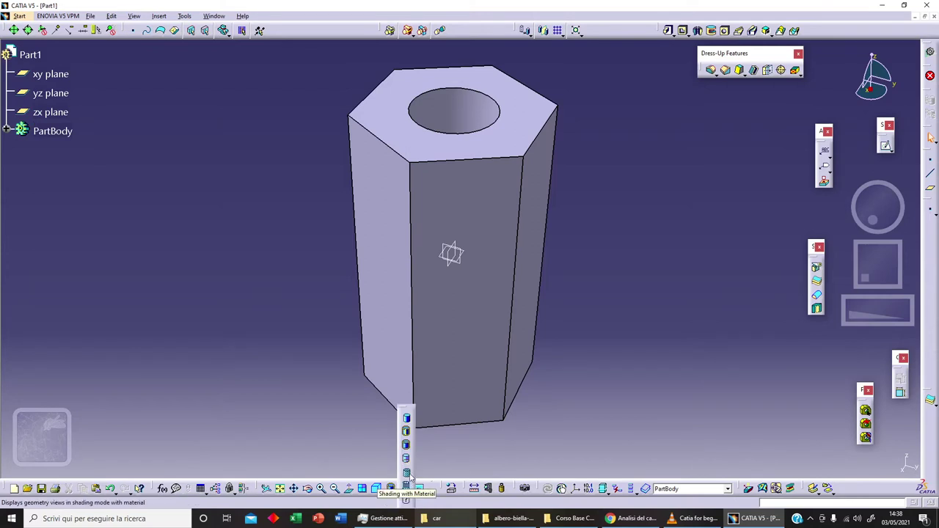
left_click(407, 460)
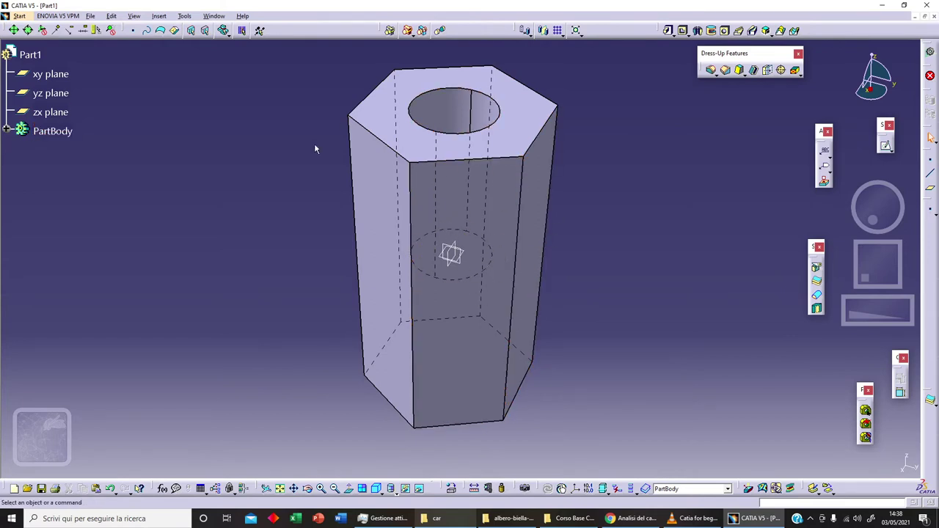
middle_click_drag(503, 258, 455, 227)
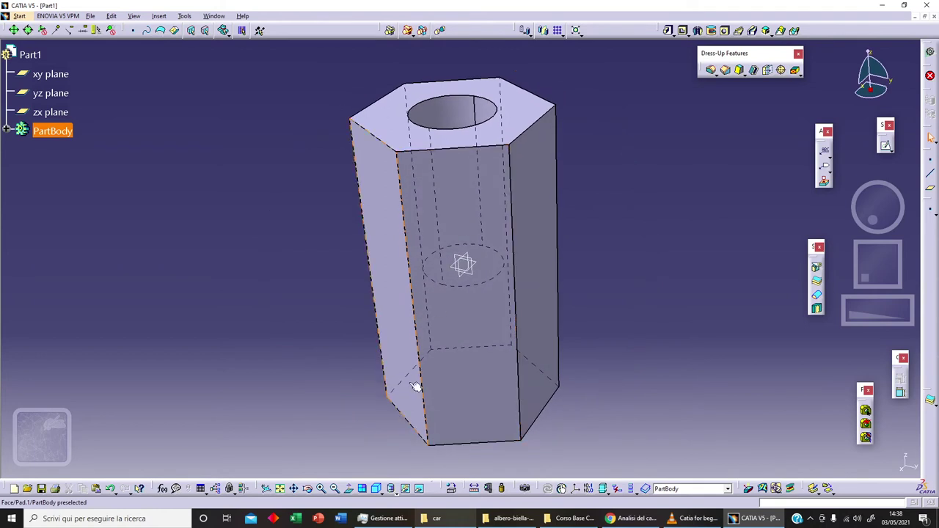
left_click(406, 494)
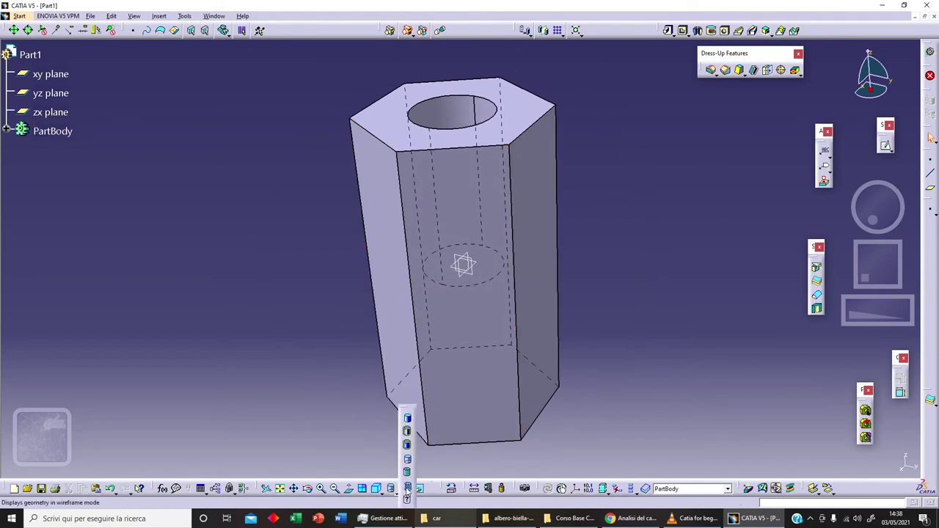
left_click(408, 487)
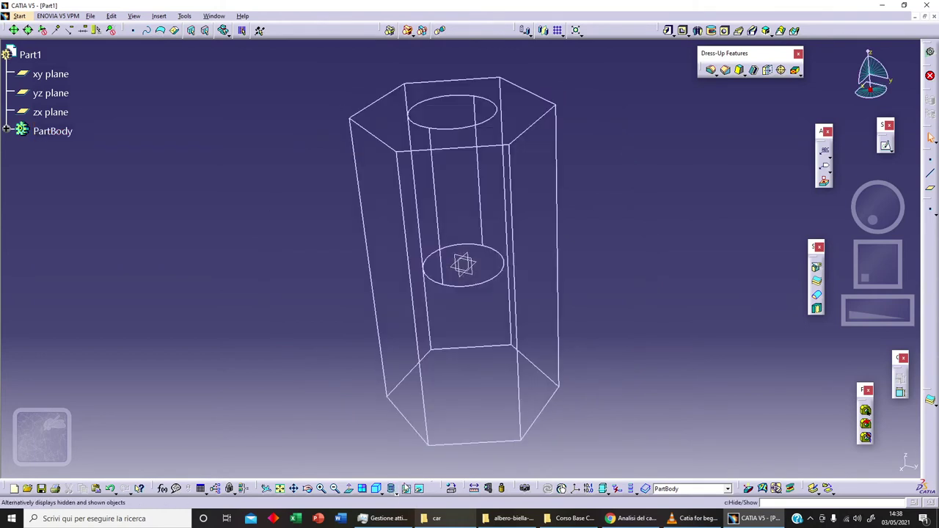
left_click(404, 492)
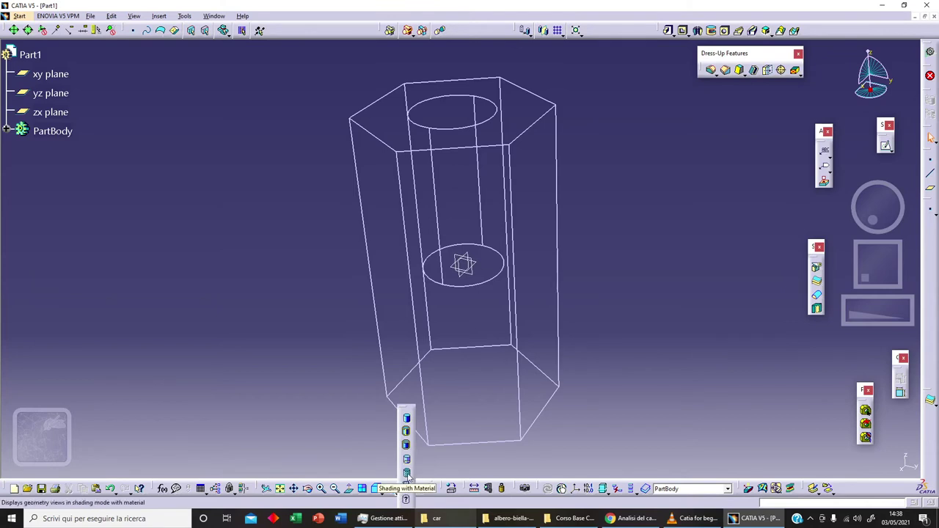
left_click(406, 473)
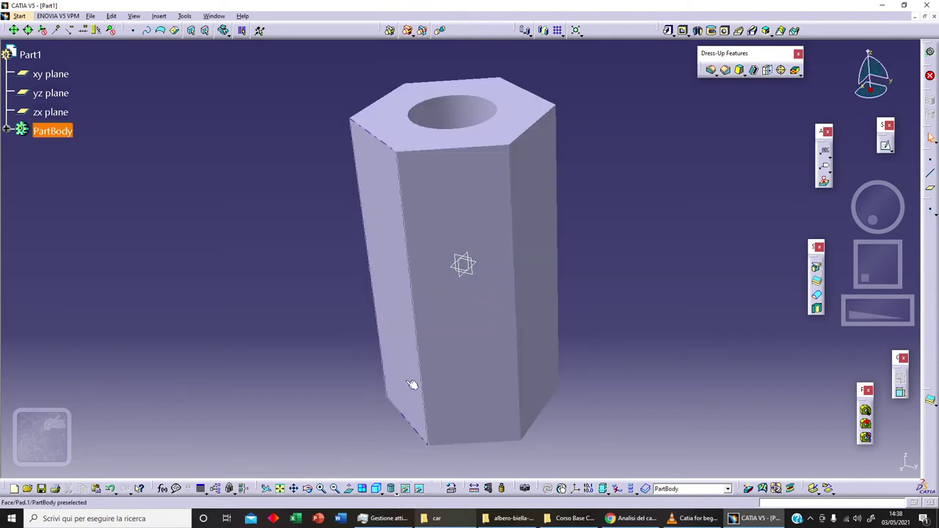
Apply Eroded metal 1 from the library's Metal tab to PartBody
left_click(453, 489)
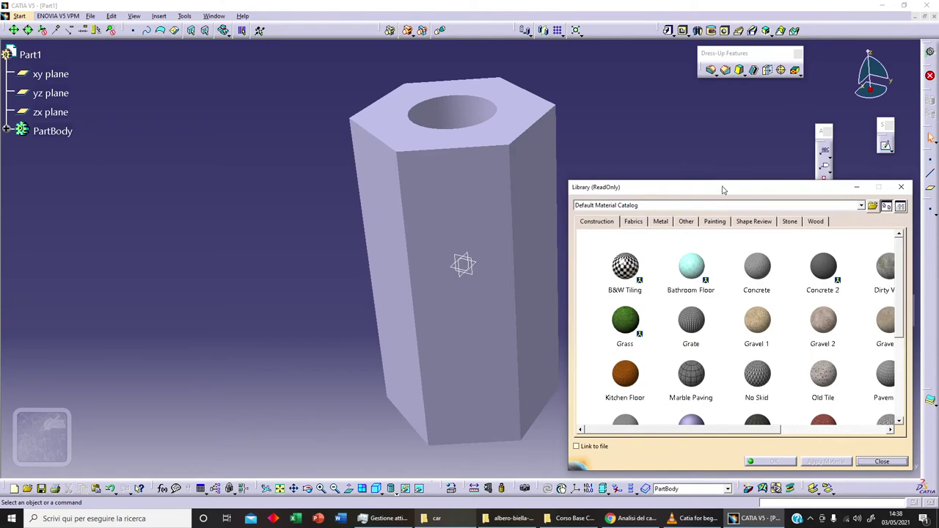
left_click_drag(722, 189, 663, 136)
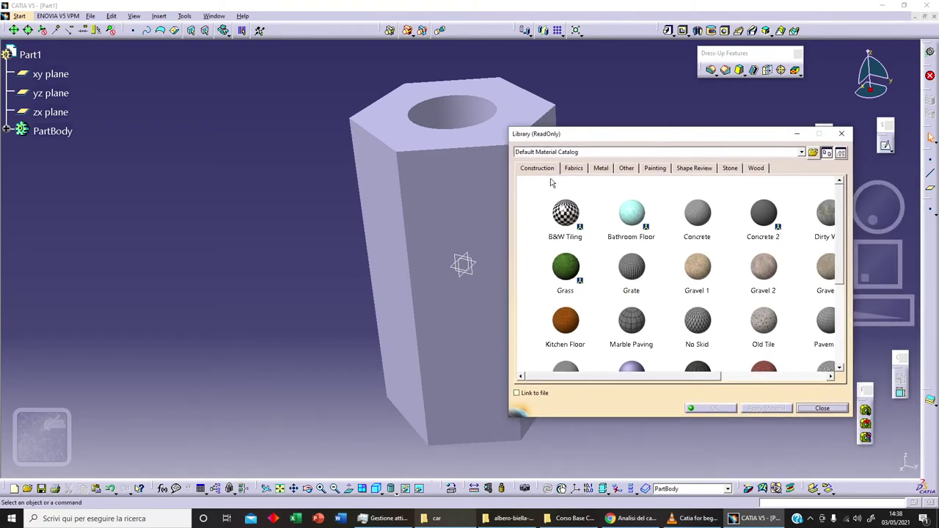
left_click(576, 169)
left_click(601, 169)
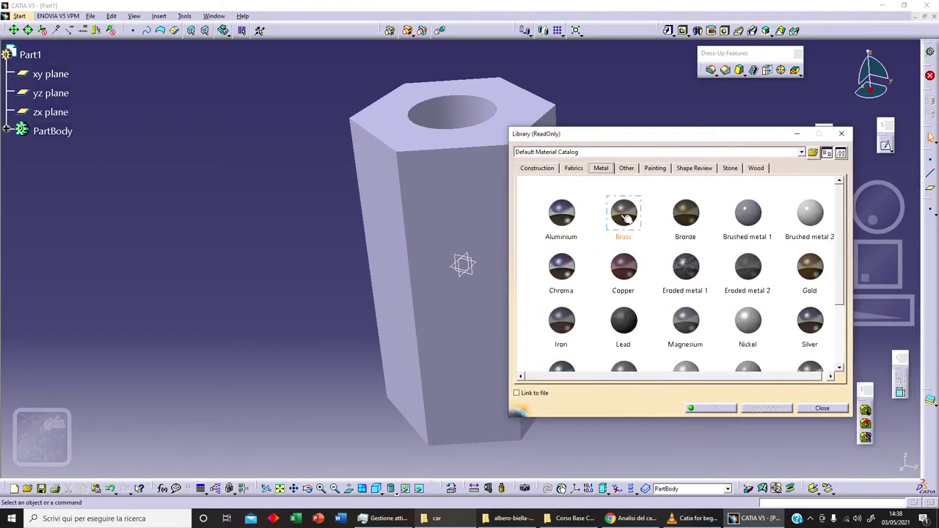
scroll(678, 344, "down", 1)
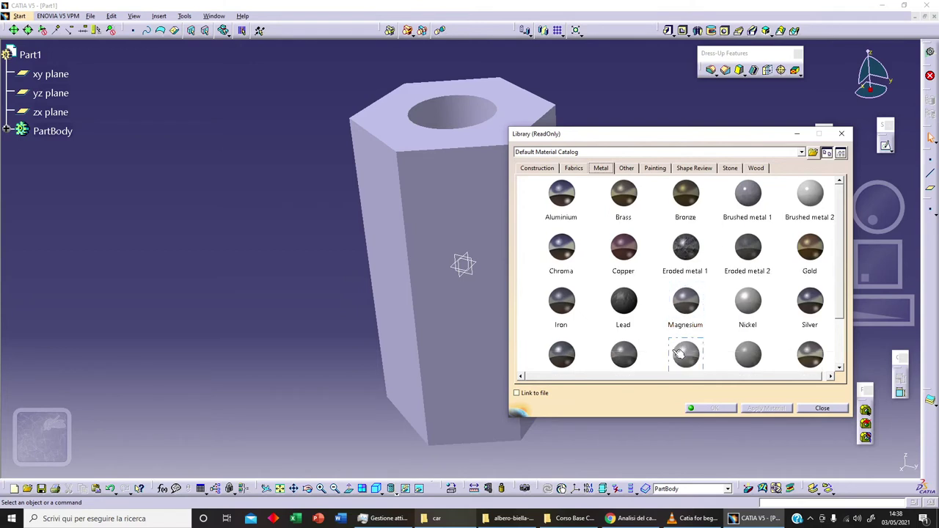
scroll(667, 279, "down", 2)
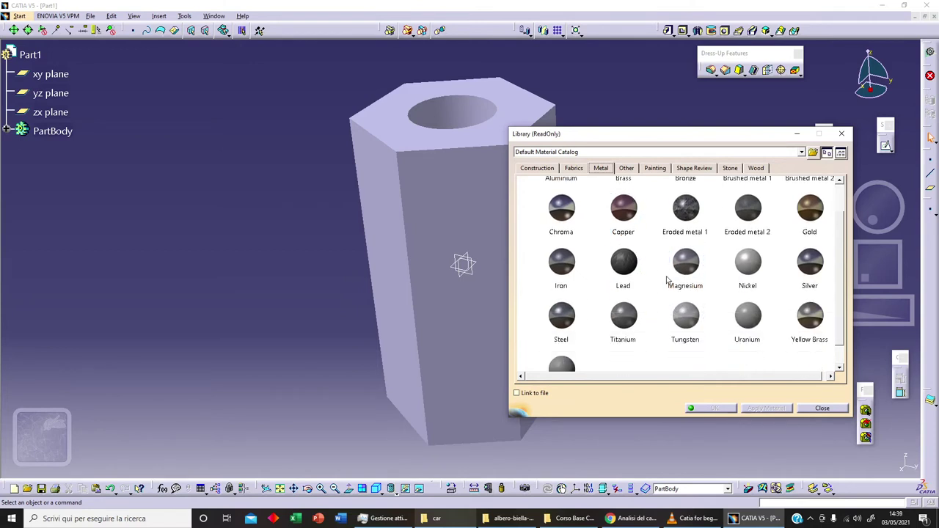
left_click(686, 211)
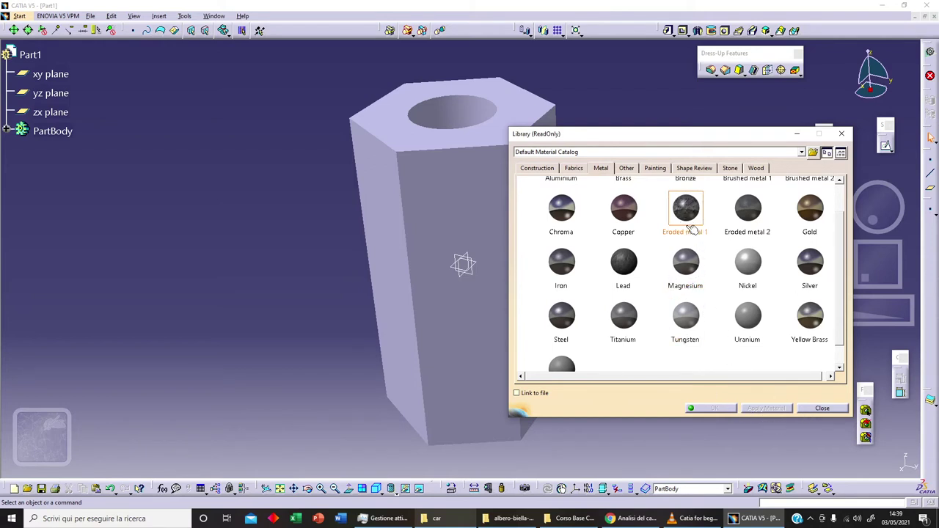
left_click(57, 132)
left_click(776, 413)
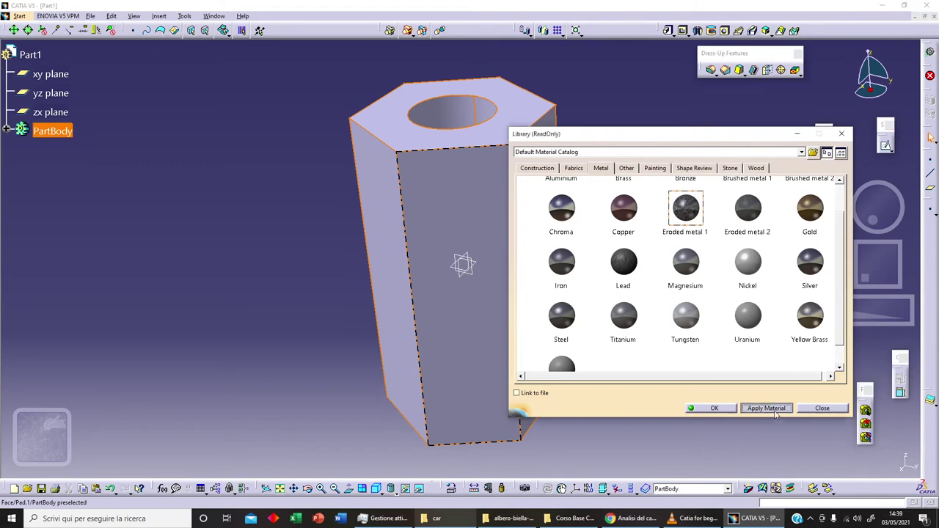
left_click(715, 408)
left_click(257, 355)
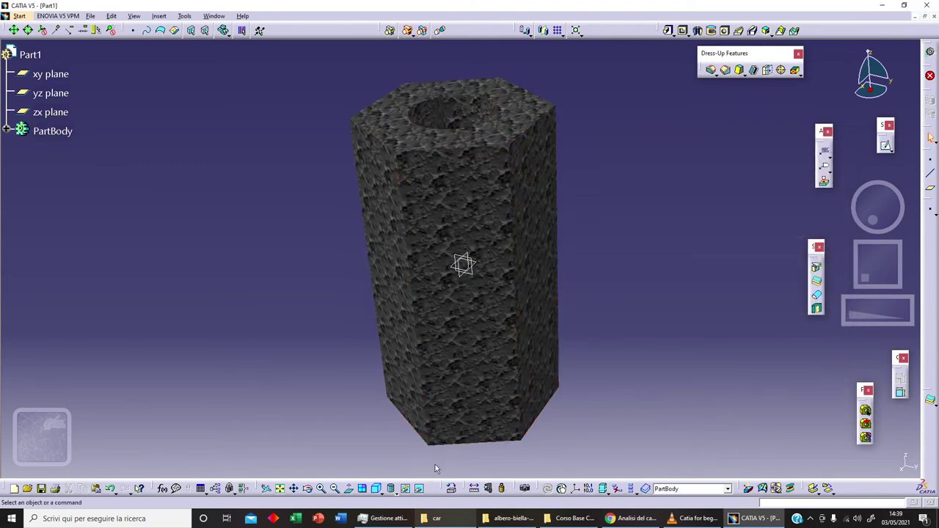
left_click(397, 493)
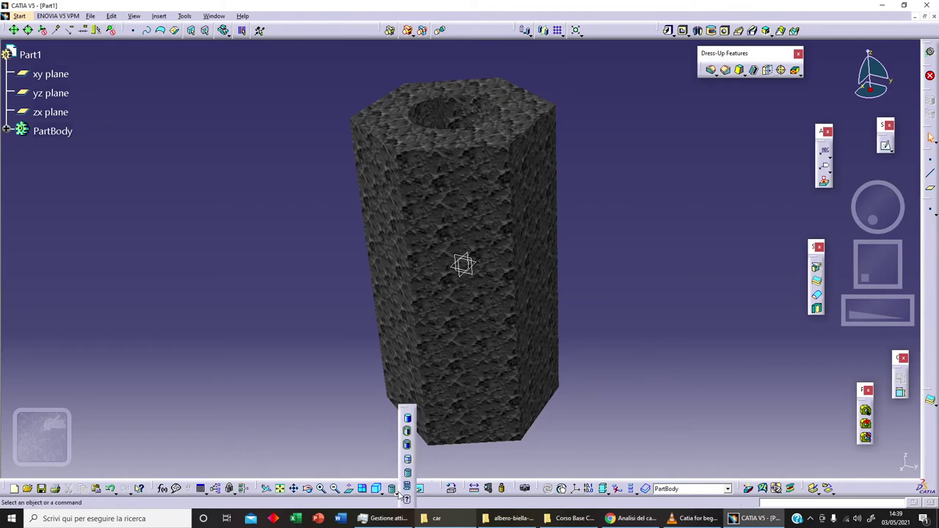
left_click(407, 459)
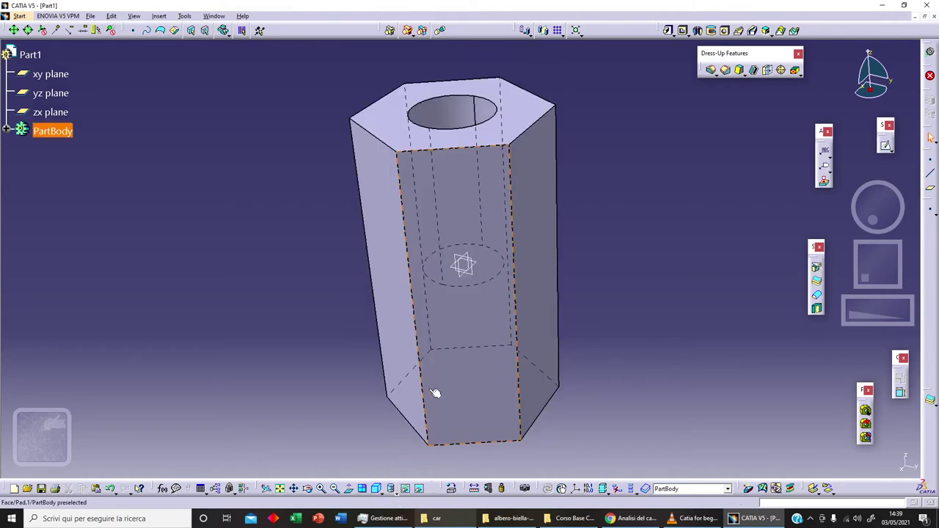
left_click(396, 493)
left_click(408, 474)
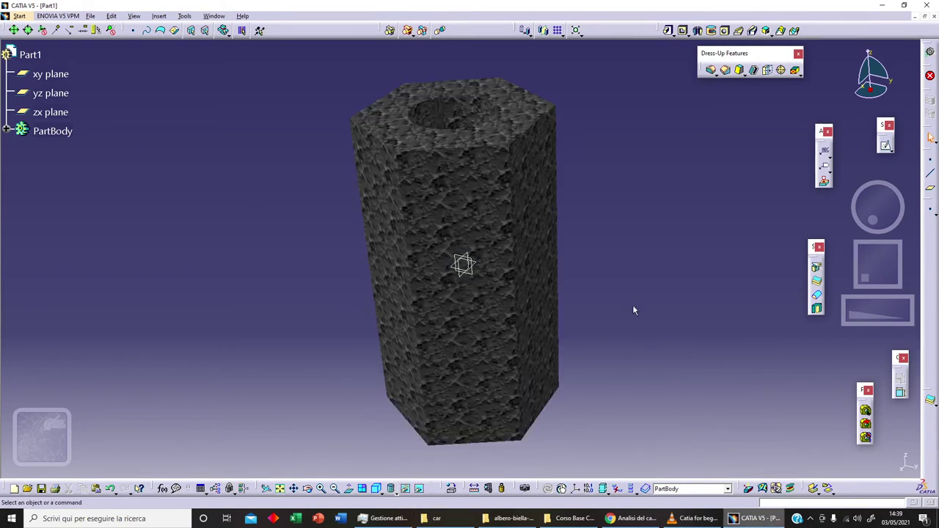
In Photo Studio Easy Tools, choose the predefined Coastline 2 scene
left_click(526, 490)
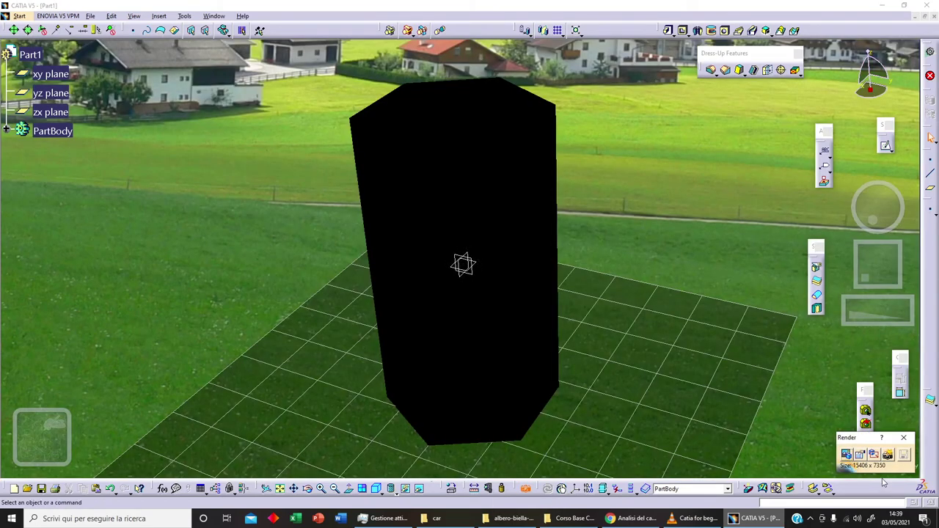
left_click(846, 454)
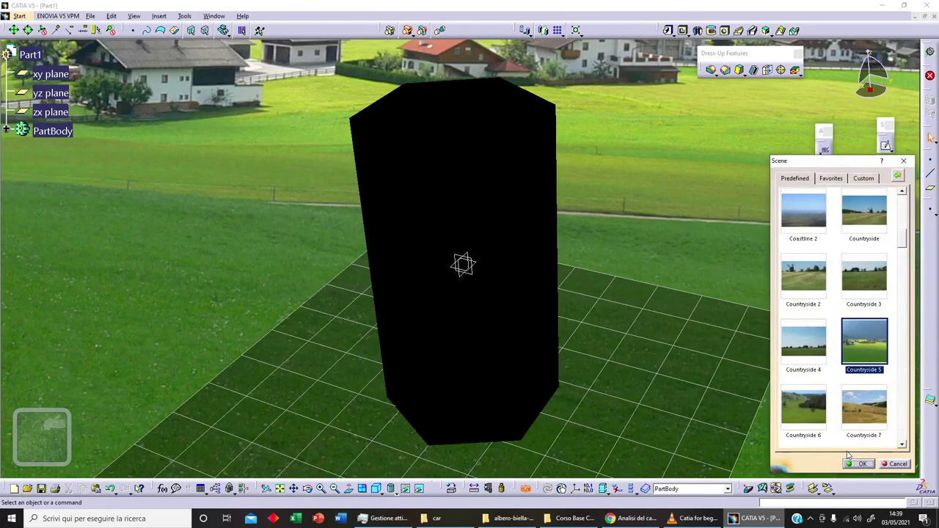
scroll(807, 271, "up", 1)
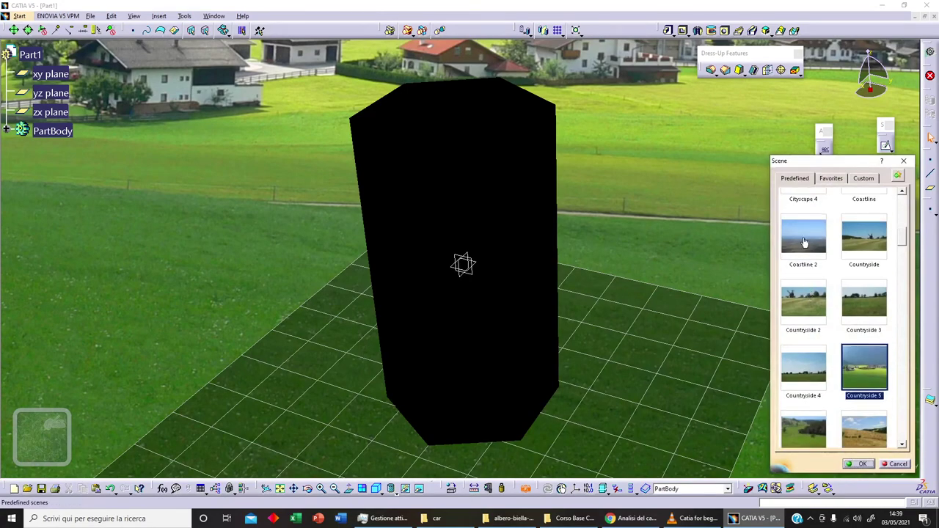
left_click(804, 242)
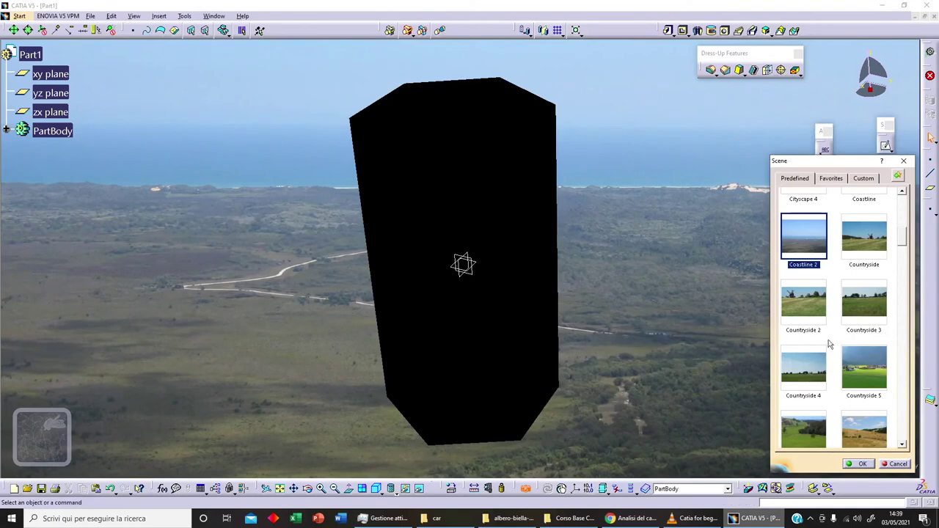
left_click(860, 464)
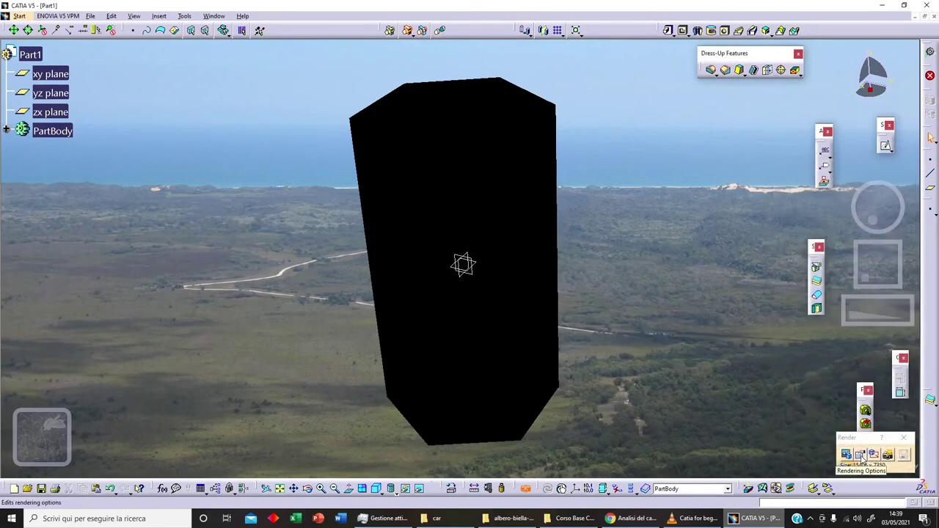
Change the custom render resolution unit to Pixels/Inch in Rendering Options
left_click(860, 455)
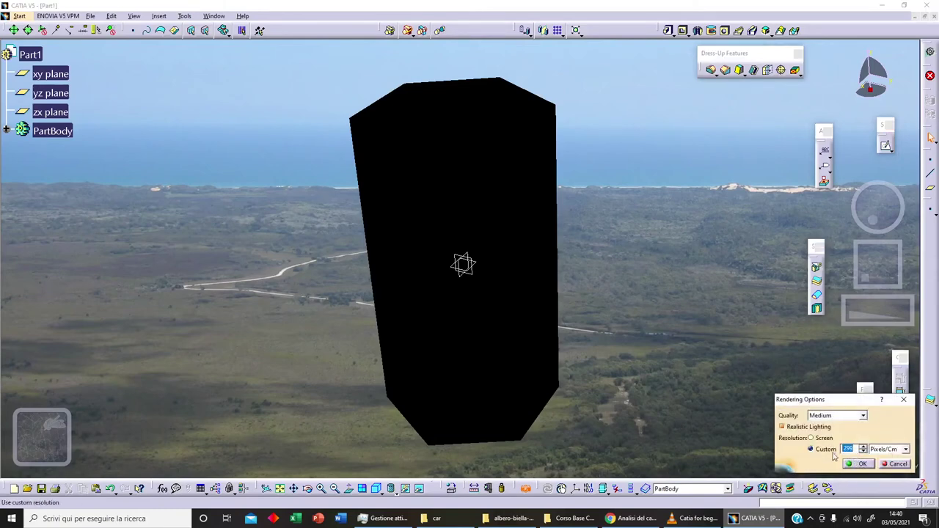
left_click(906, 449)
left_click(884, 460)
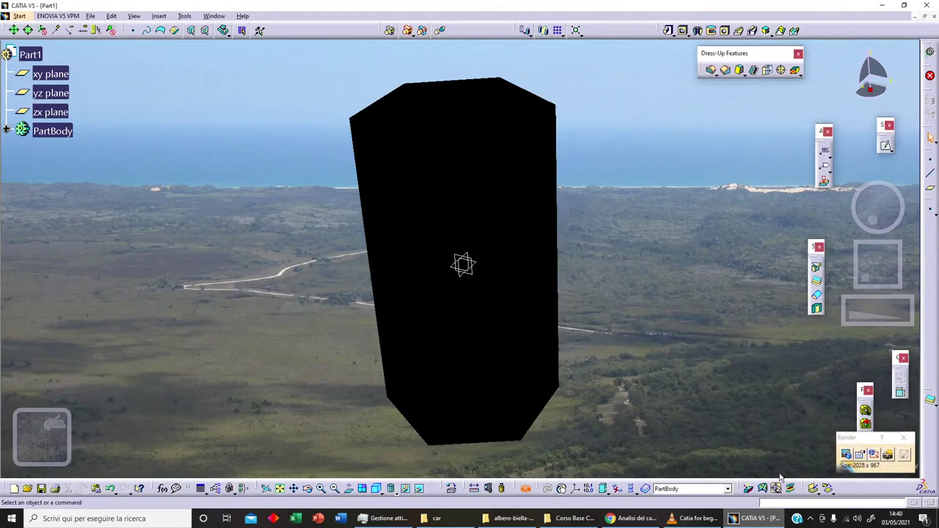
Frame a render area around the prism and render it
left_click(874, 457)
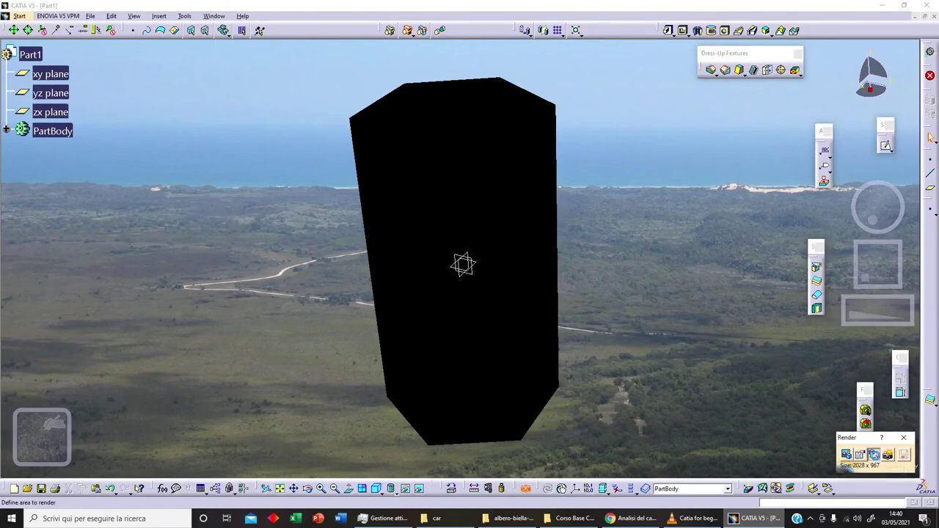
left_click_drag(246, 60, 697, 461)
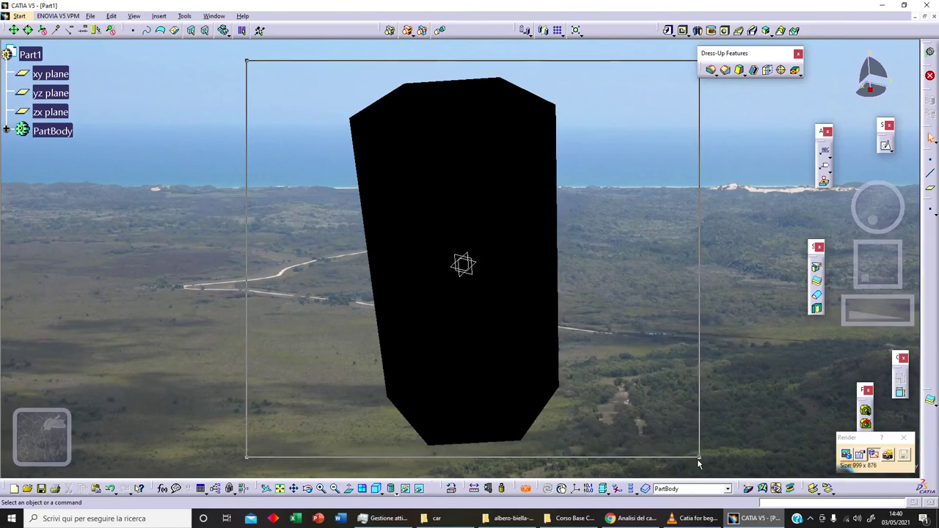
left_click(888, 455)
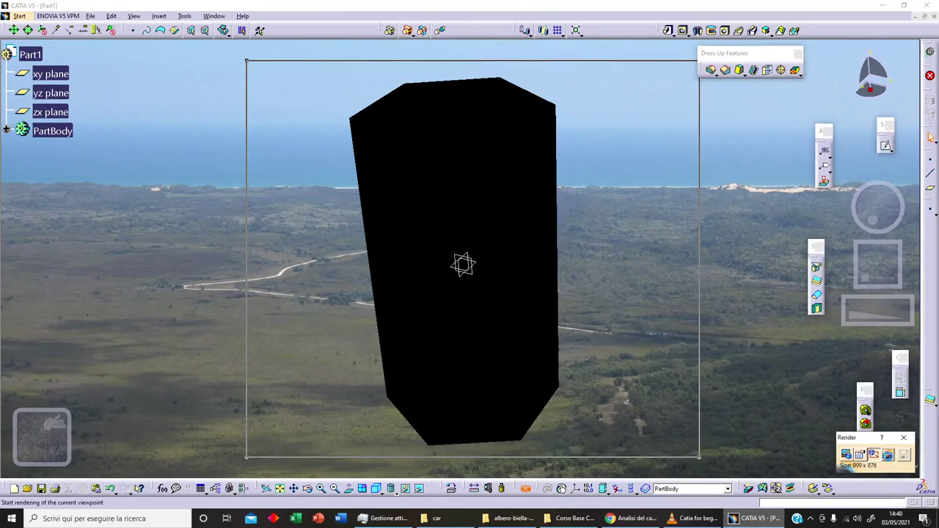